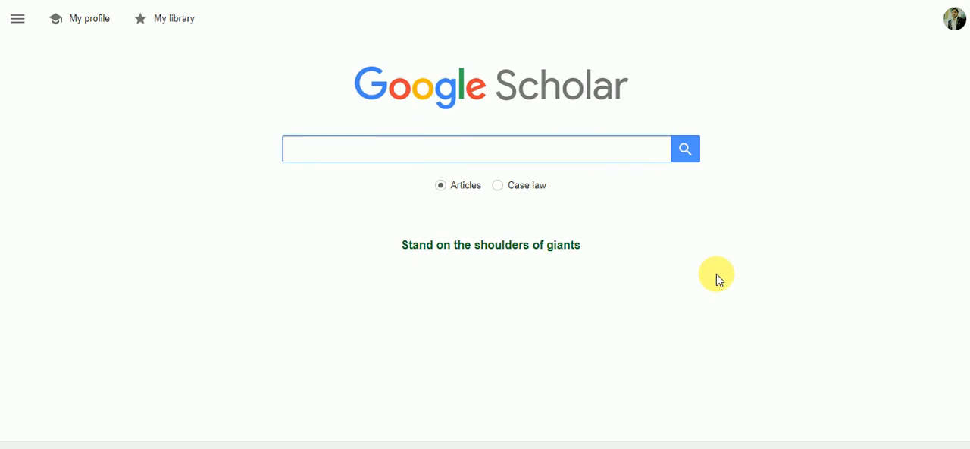
- Search Google Scholar for articles on "breast cancer"
type("breast ")
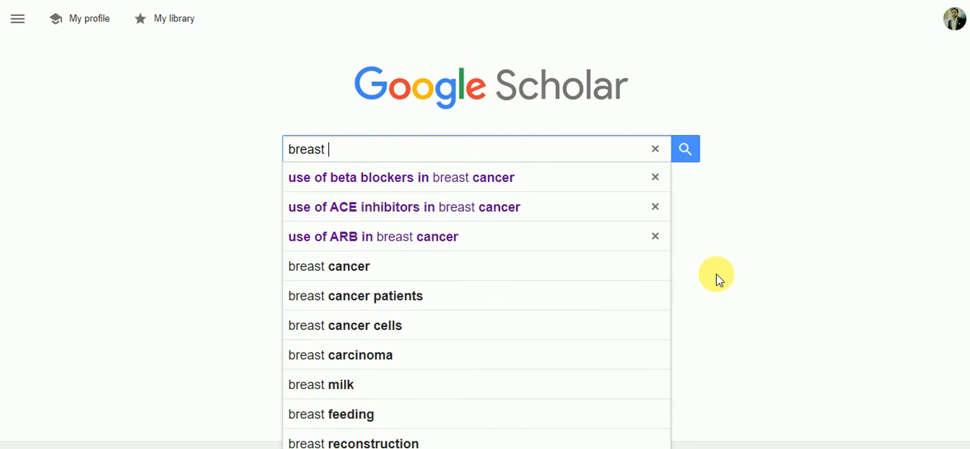
type("cancer")
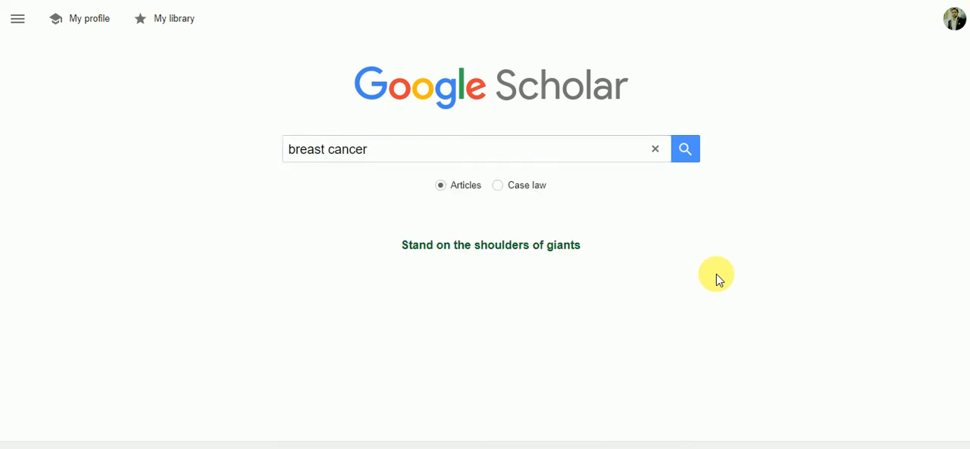
key("Return")
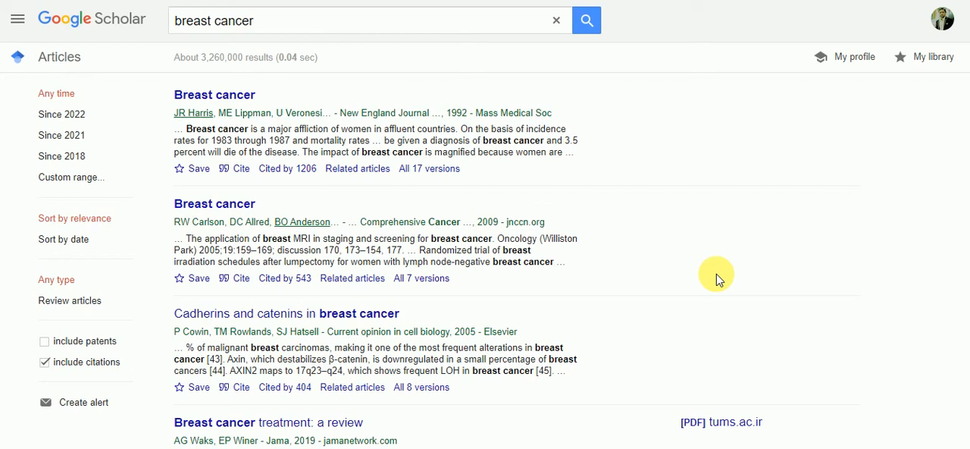
- Open the search result "Epidemiology of breast cancer" from The Lancet Oncology, 2001, in a new browser tab
left_click_drag(969, 127, 969, 266)
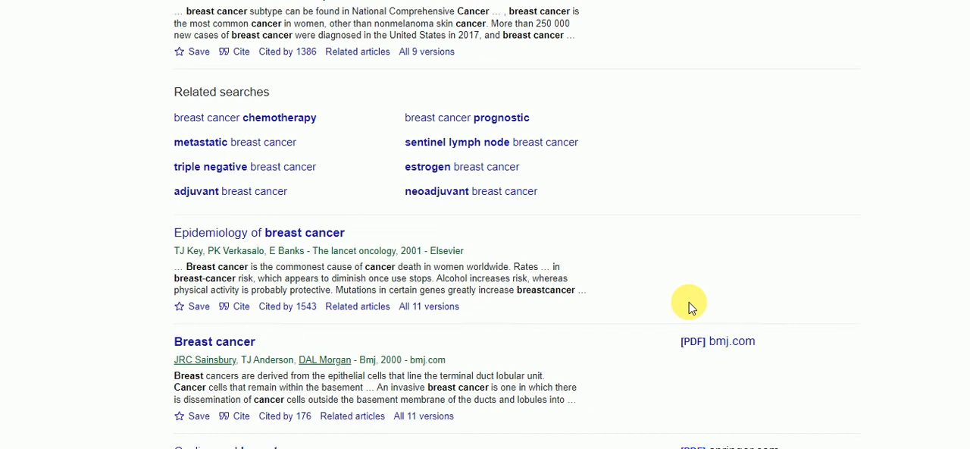
right_click(317, 234)
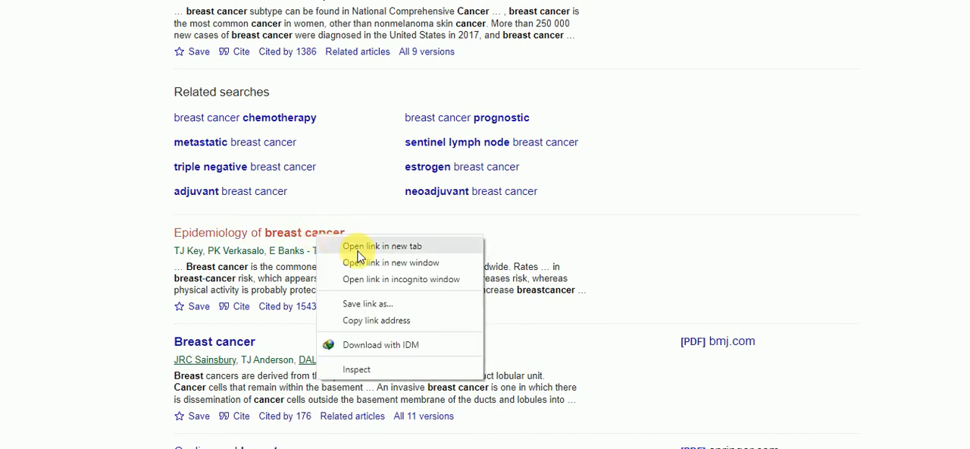
left_click(358, 250)
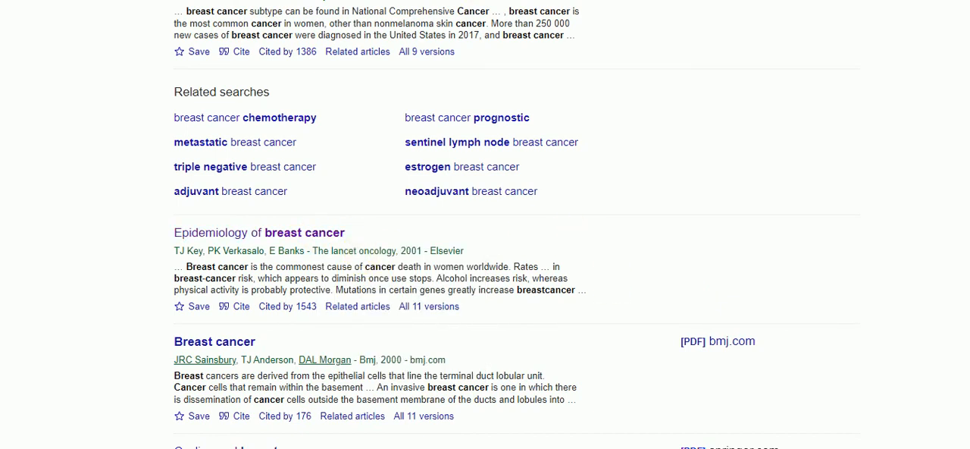
- Look up the article on Sci-Hub by its ScienceDirect URL and download its PDF to the Desktop
left_click(398, 0)
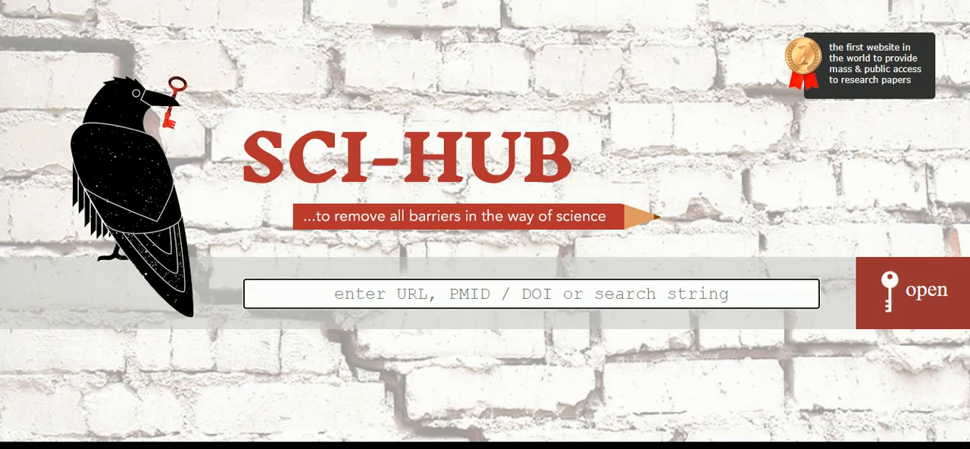
key("ctrl+v")
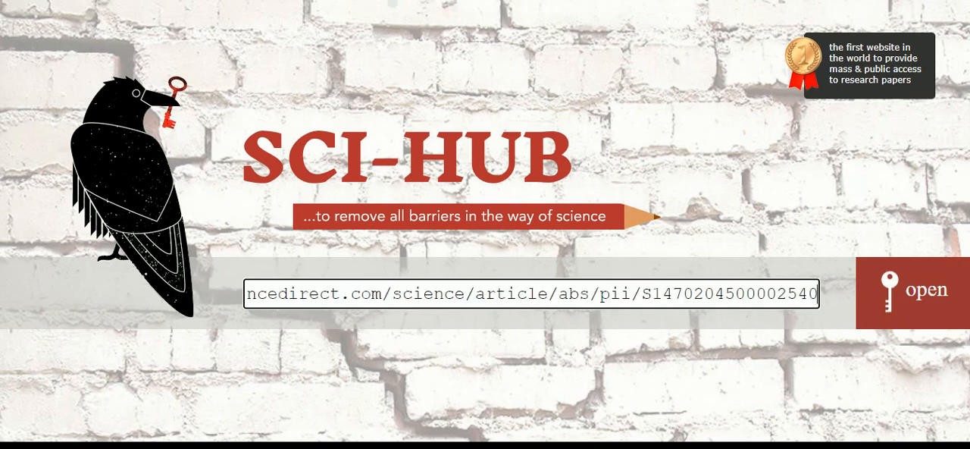
key("Return")
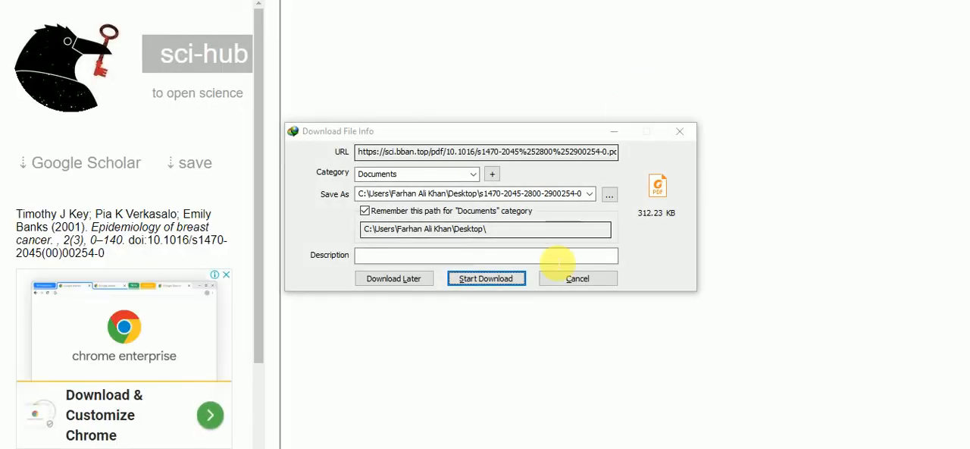
left_click(503, 277)
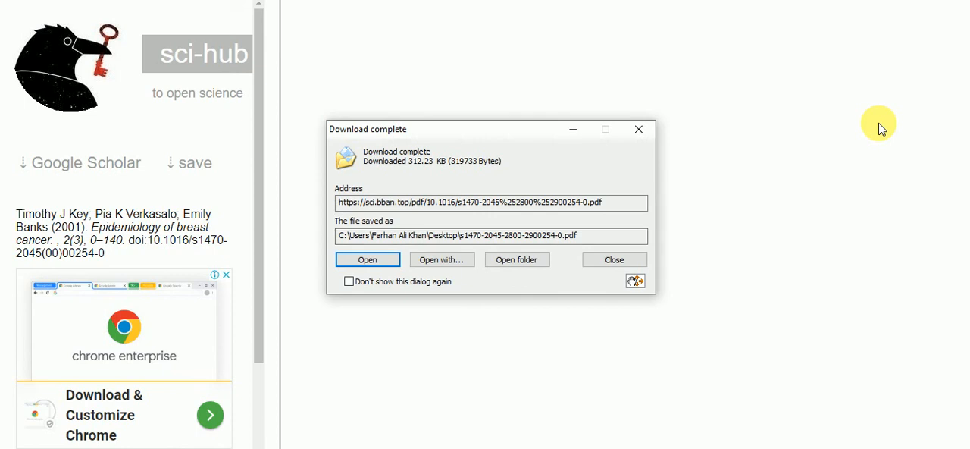
left_click(518, 259)
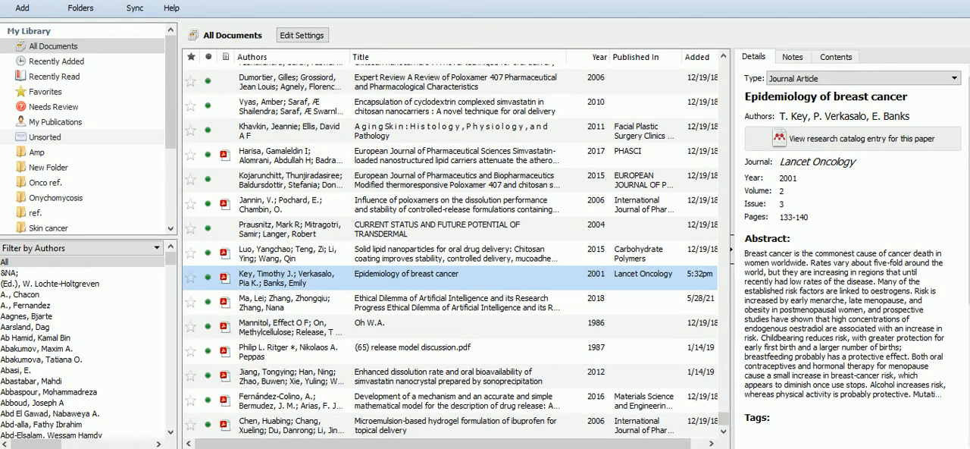
left_click(501, 447)
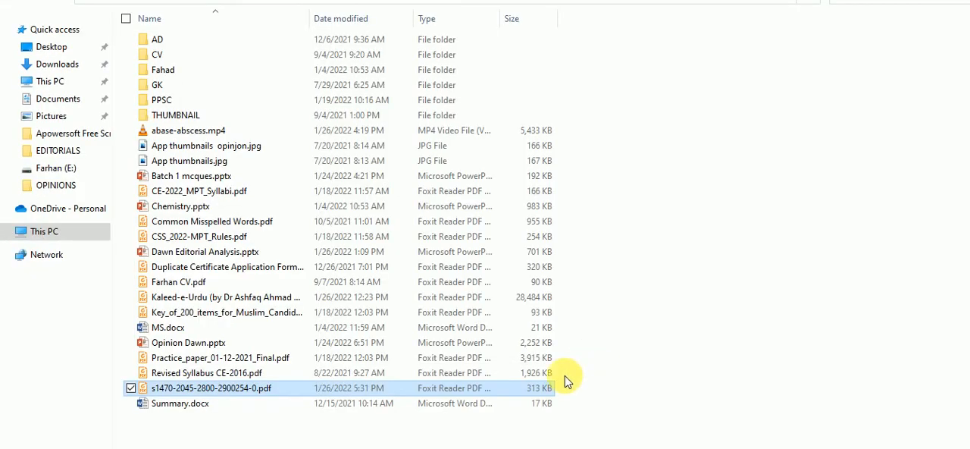
left_click_drag(545, 393, 476, 395)
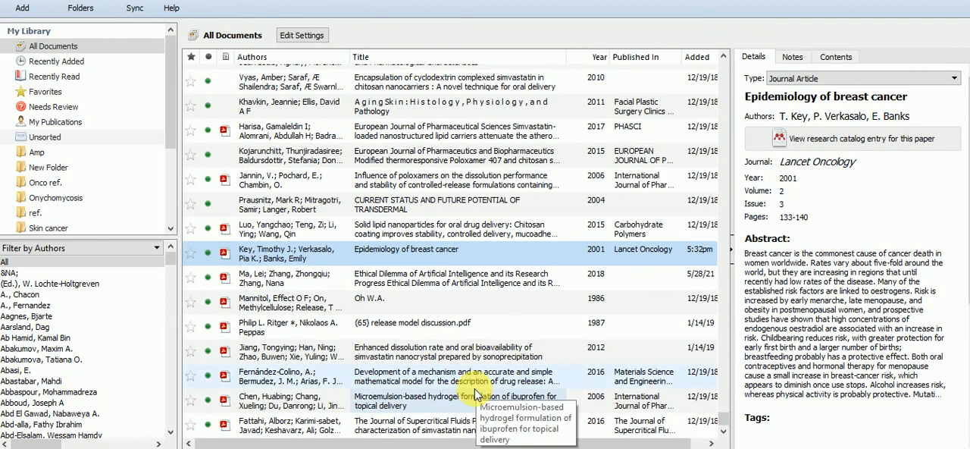
- Switch to Summary.docx in Word and insert a Mendeley citation of "Epidemiology of breast cancer" before the period following "clinical applications"
left_click(724, 448)
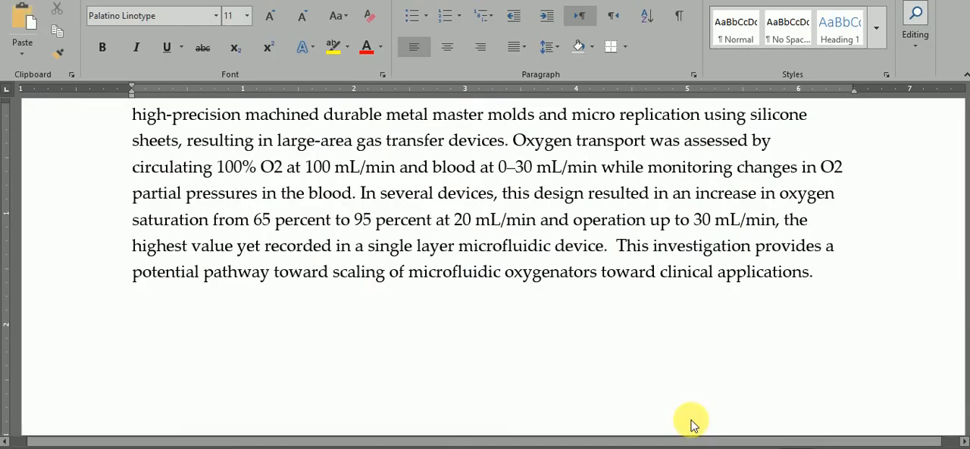
left_click(691, 311)
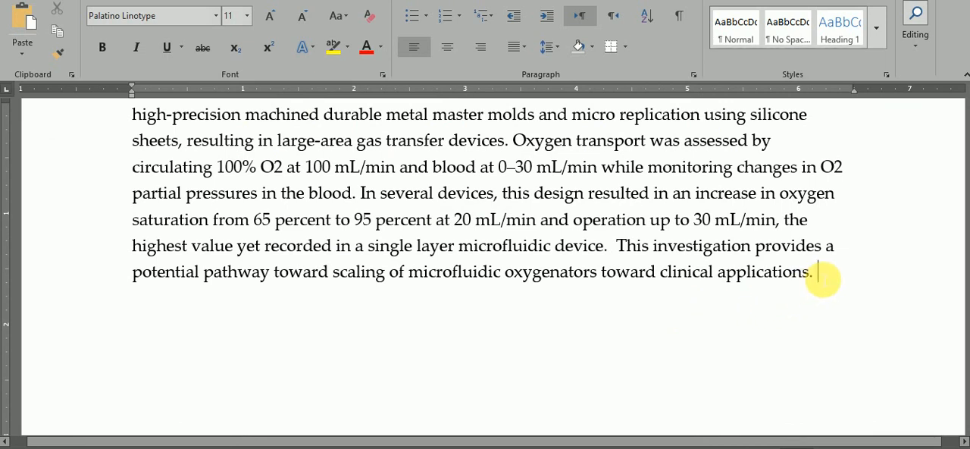
key("Left")
key("Left")
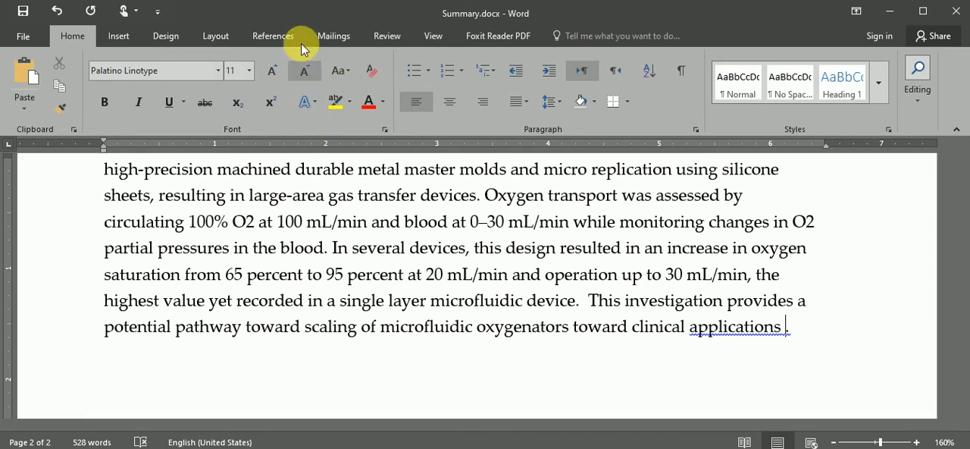
left_click(274, 36)
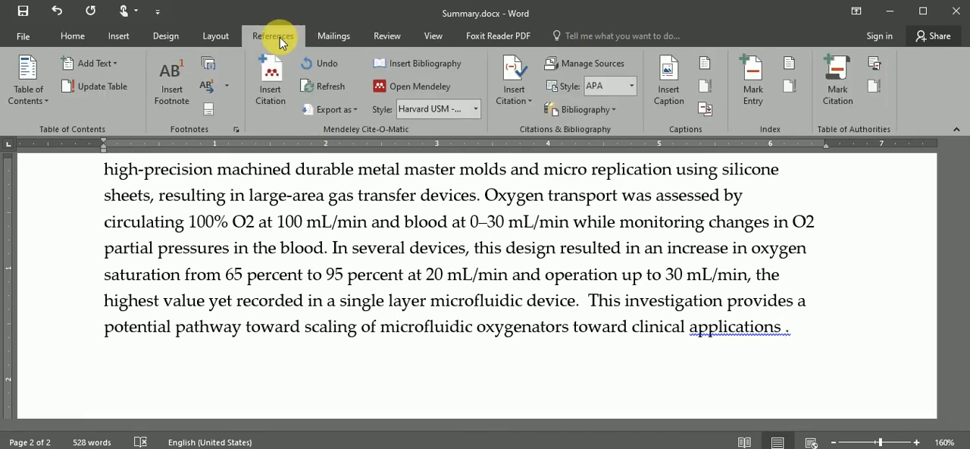
left_click(271, 89)
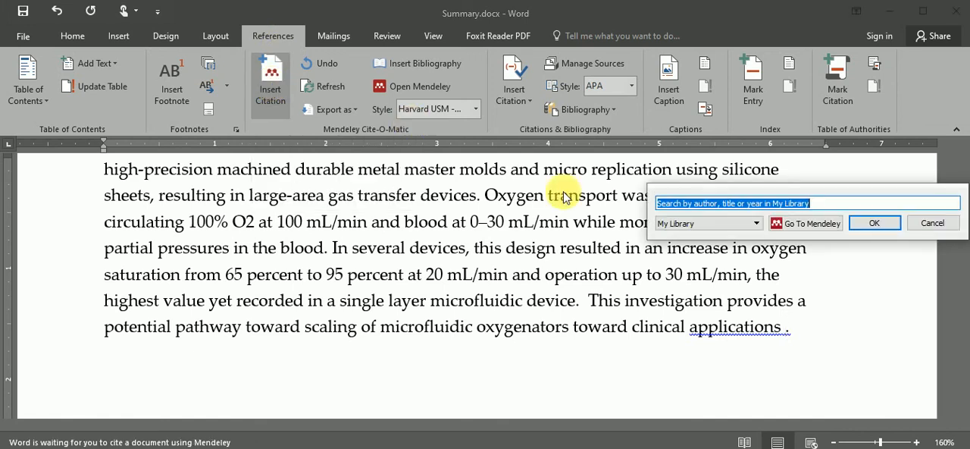
left_click(805, 226)
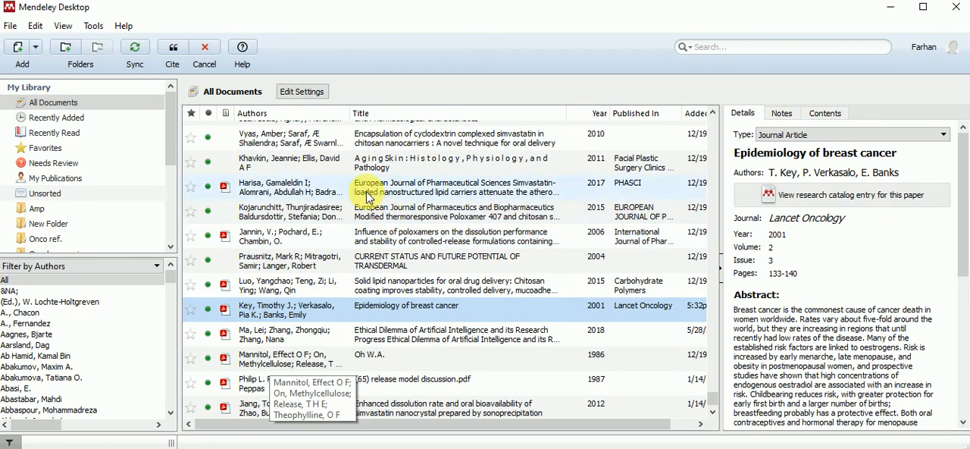
left_click(174, 53)
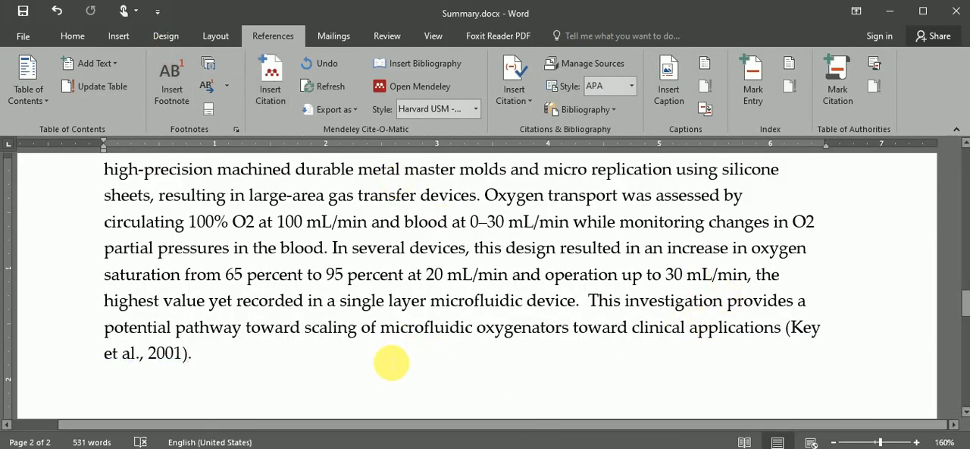
- Add a "Ref." line below the cited paragraph and insert the Mendeley bibliography under it
key("Return")
type("Ref.")
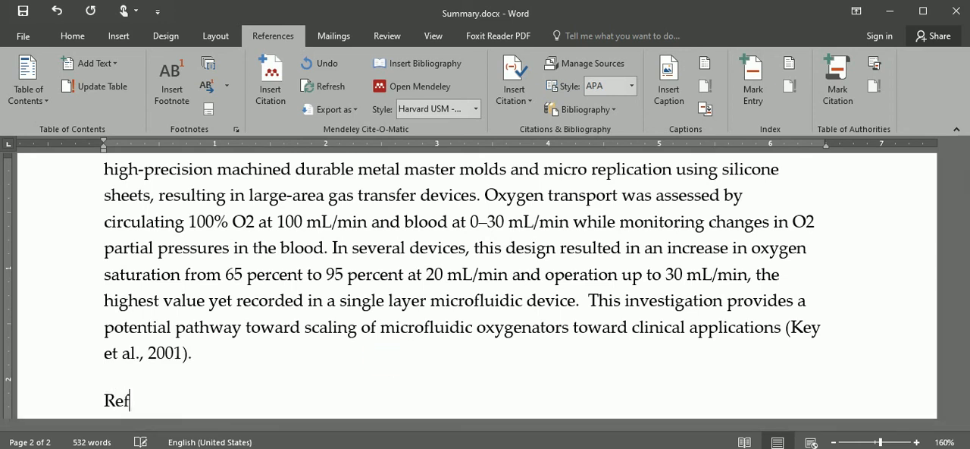
key("Return")
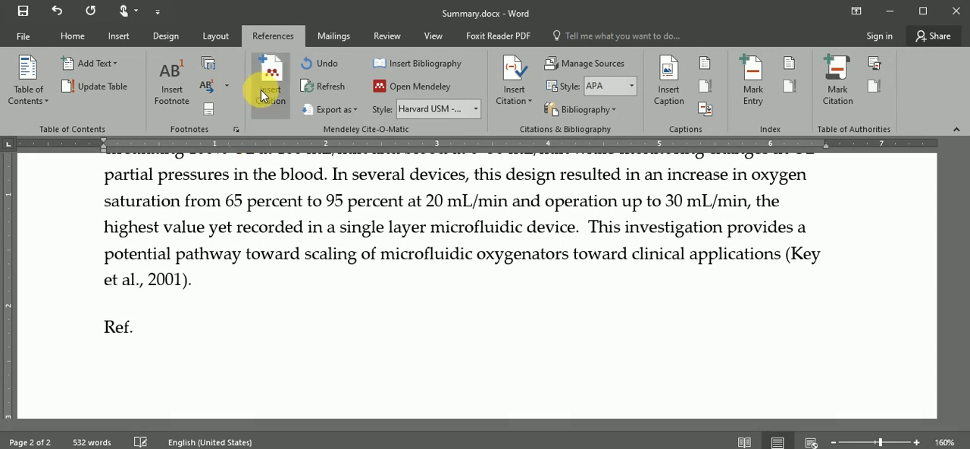
left_click(269, 76)
left_click(342, 421)
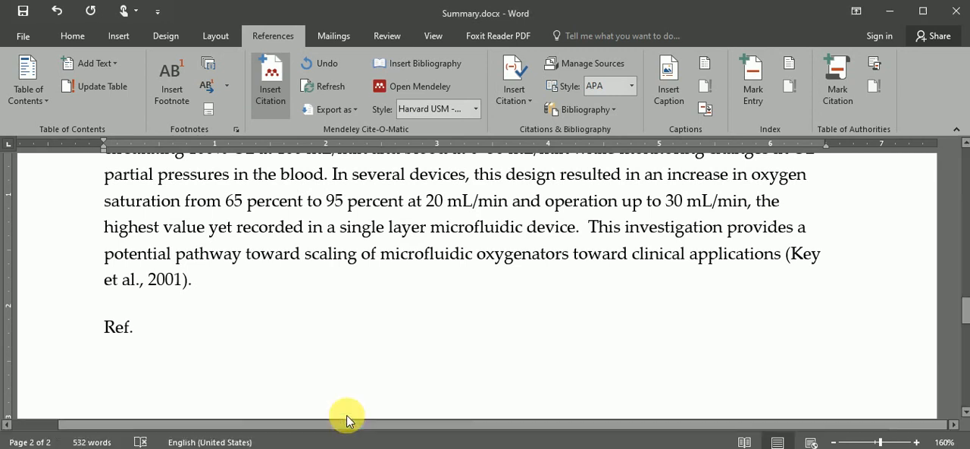
left_click(424, 63)
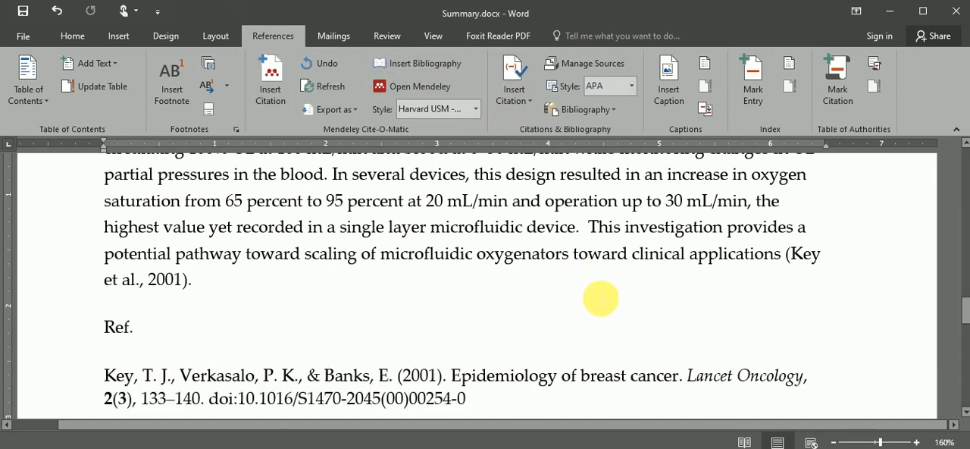
- Try the Nature citation style and finally set the Mendeley citation style to IEEE
left_click(472, 109)
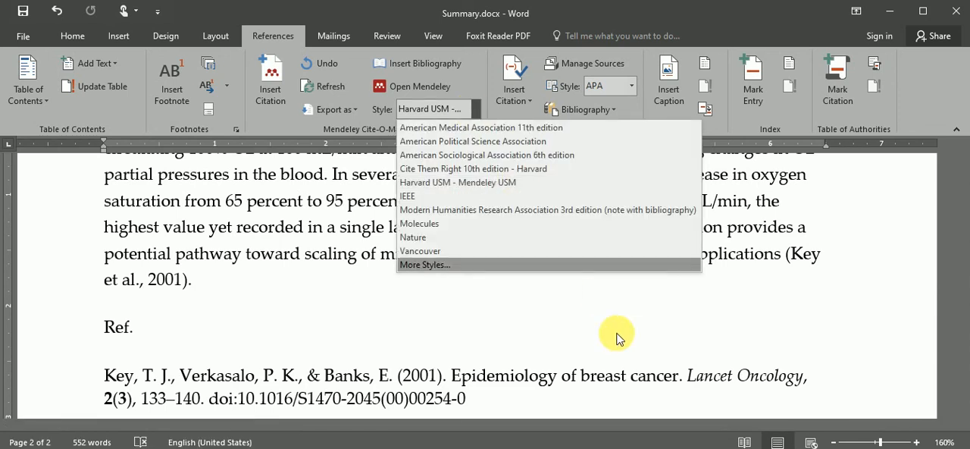
left_click(526, 238)
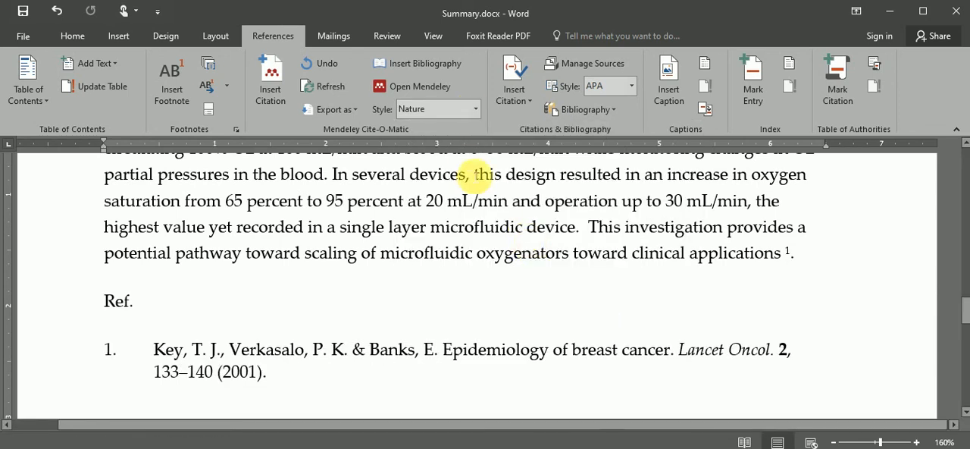
left_click(476, 115)
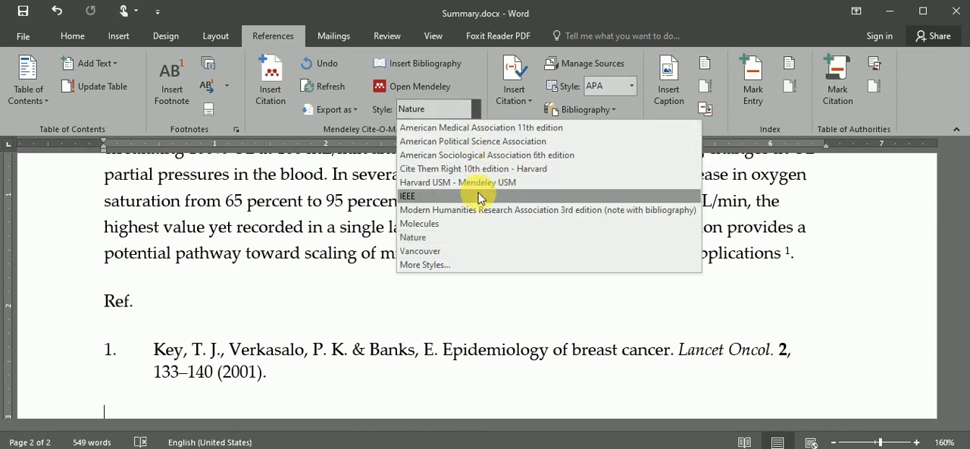
left_click(480, 197)
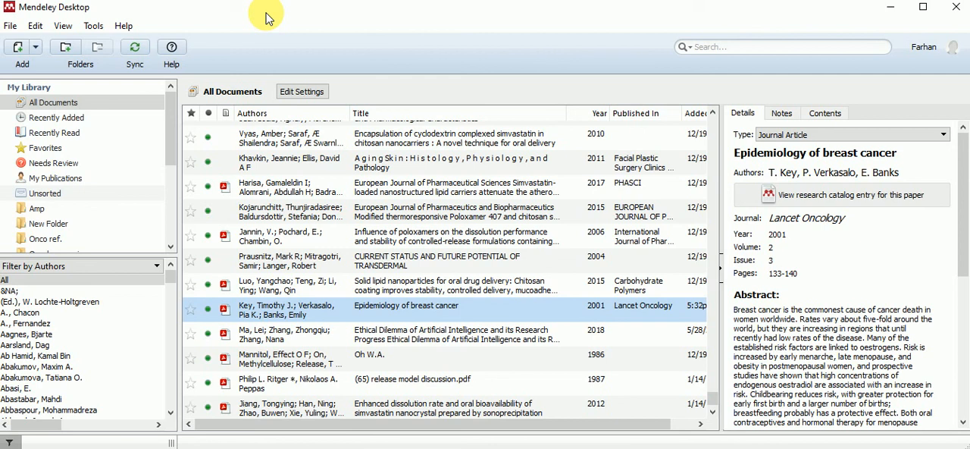
- Check Mendeley Desktop for its MS Word plugin option and return to the Word document
left_click(93, 26)
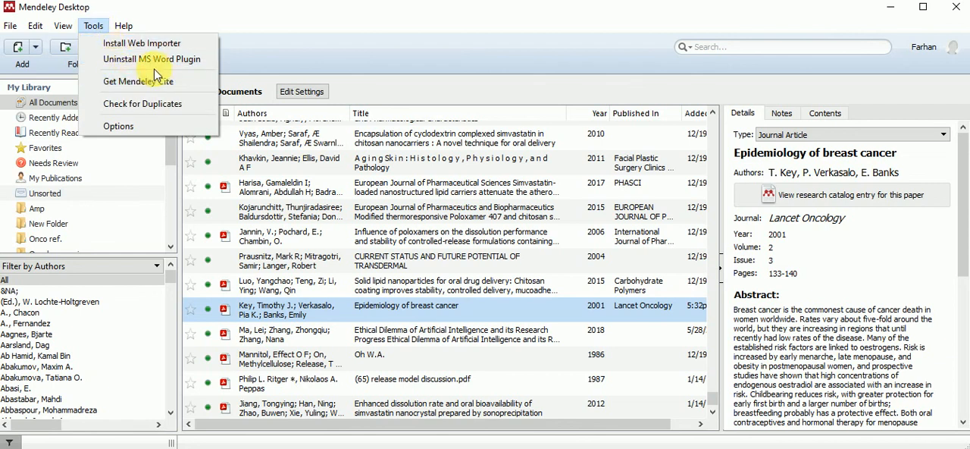
left_click(335, 26)
left_click(724, 447)
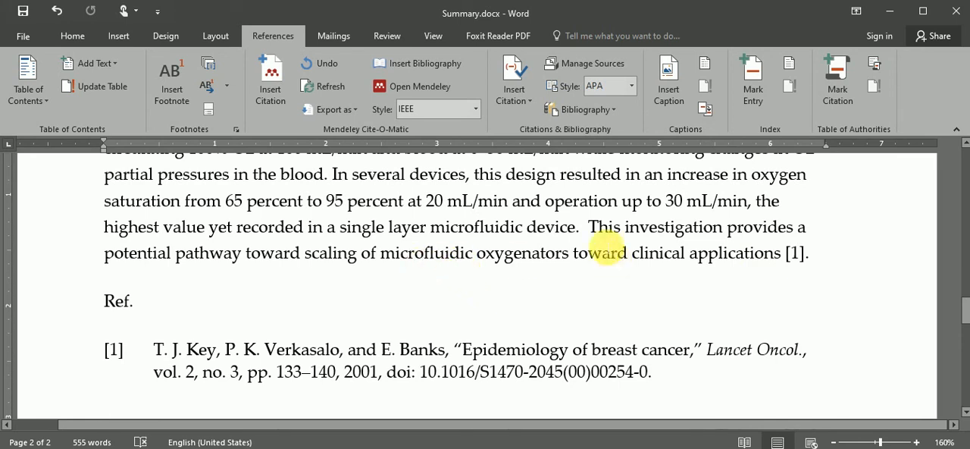
- Place the text cursor before the period following "microfluidic device" and import BC.pdf from its folder into the Mendeley library
left_click(578, 227)
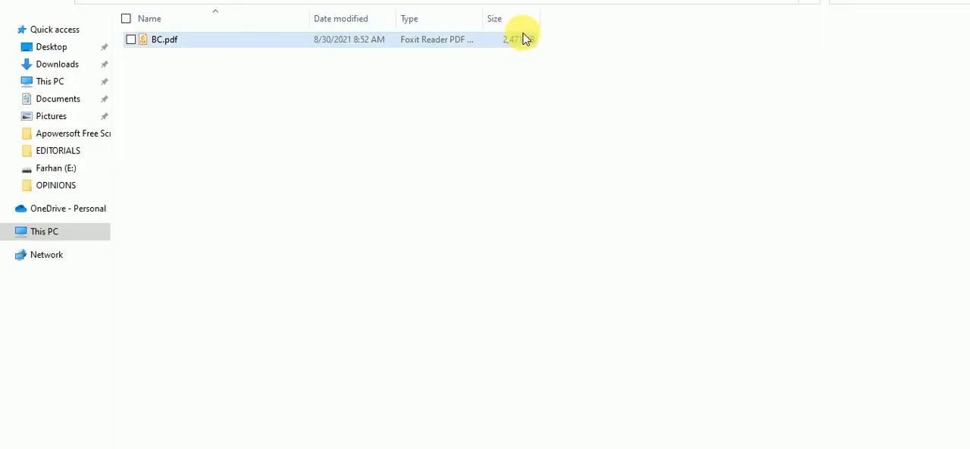
left_click_drag(523, 38, 426, 256)
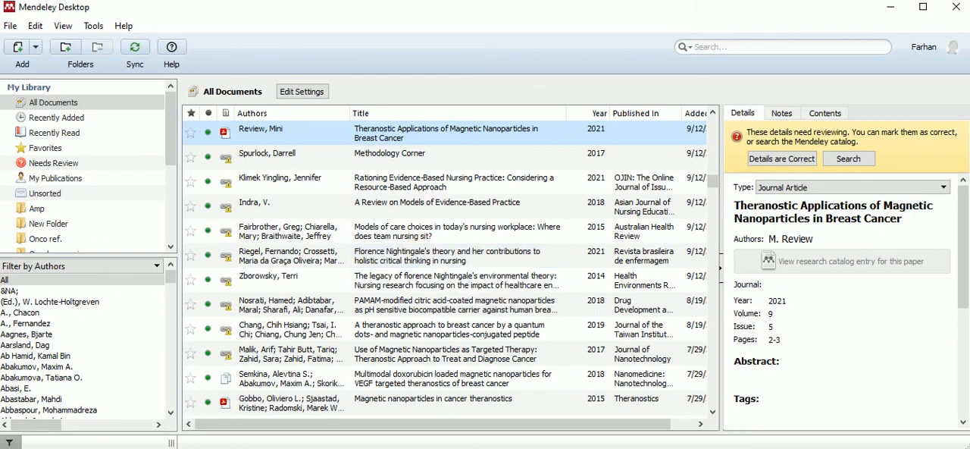
- Return to the Word document and cite "Theranostic Applications of Magnetic Nanoparticles in Breast Cancer" from Mendeley before the period following "microfluidic device"
left_click(739, 448)
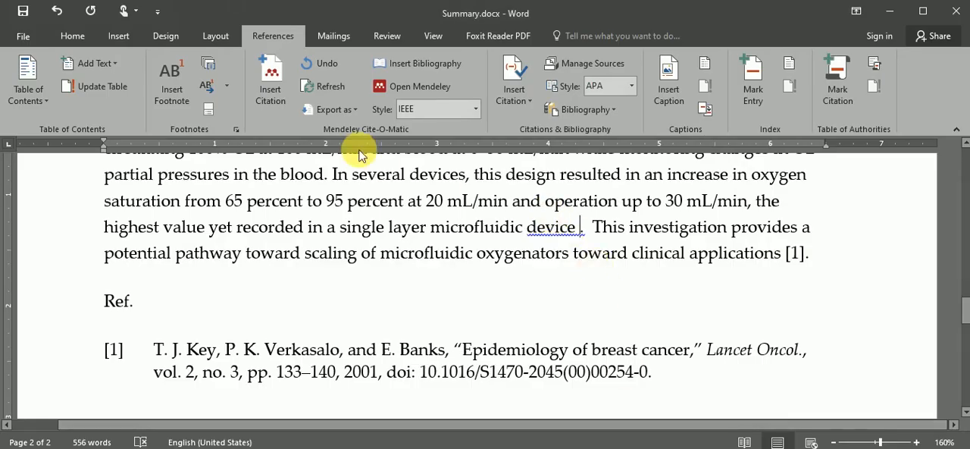
left_click(270, 81)
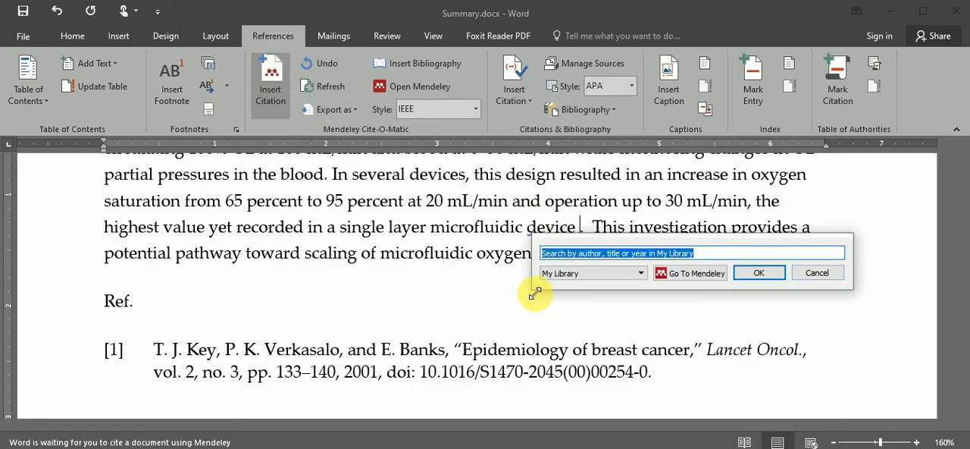
left_click(693, 275)
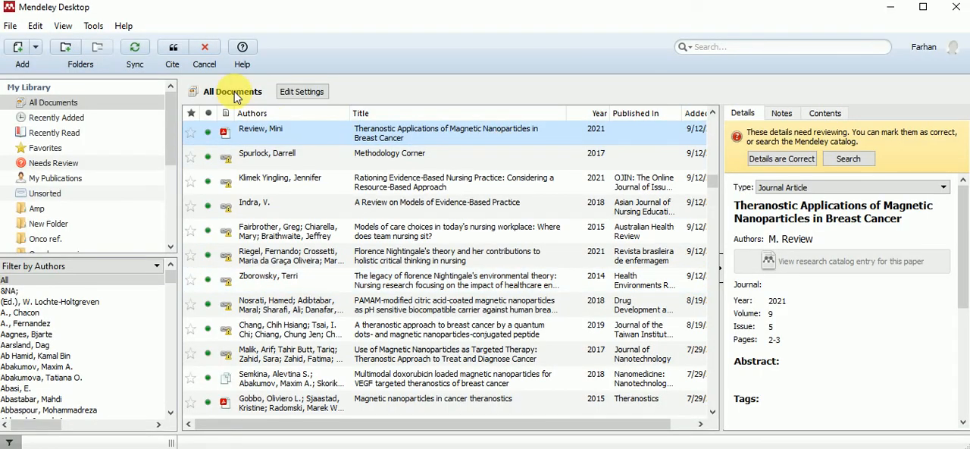
left_click(172, 47)
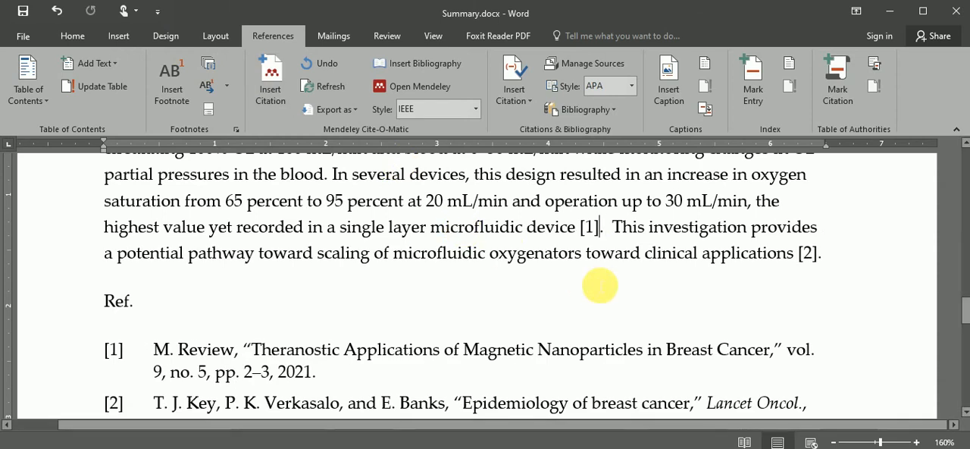
left_click(592, 227)
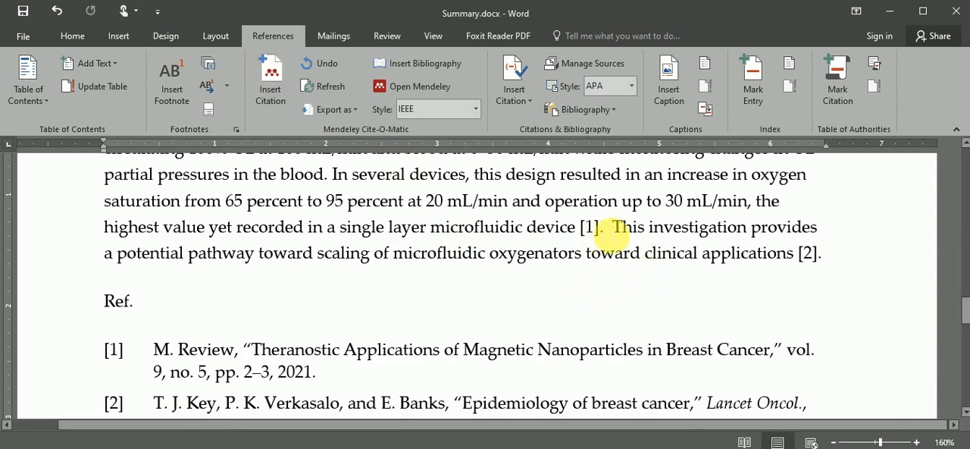
double_click(594, 227)
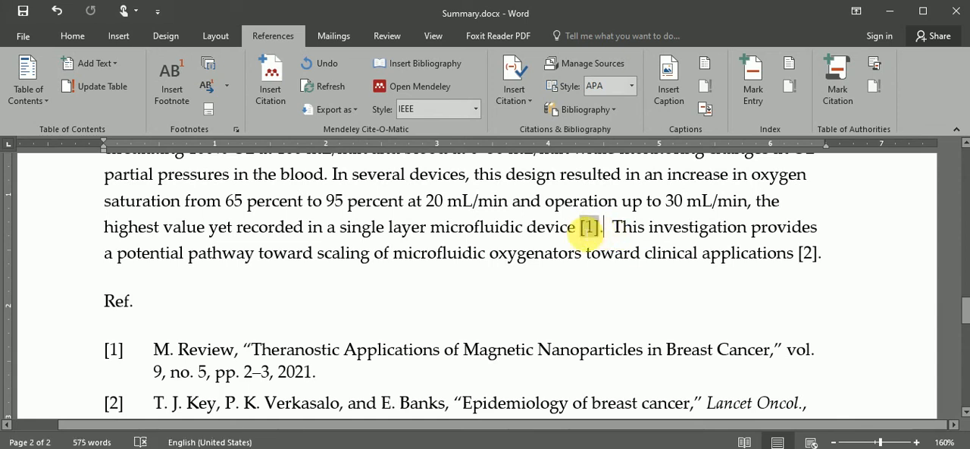
- Change the Mendeley citation style of the document to Harvard USM - Mendeley USM
left_click_drag(963, 322, 959, 314)
left_click(715, 225)
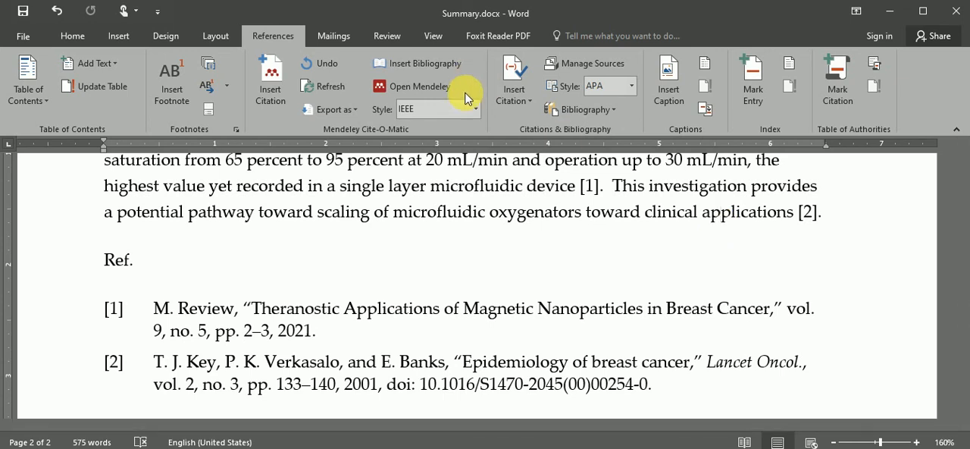
left_click(475, 108)
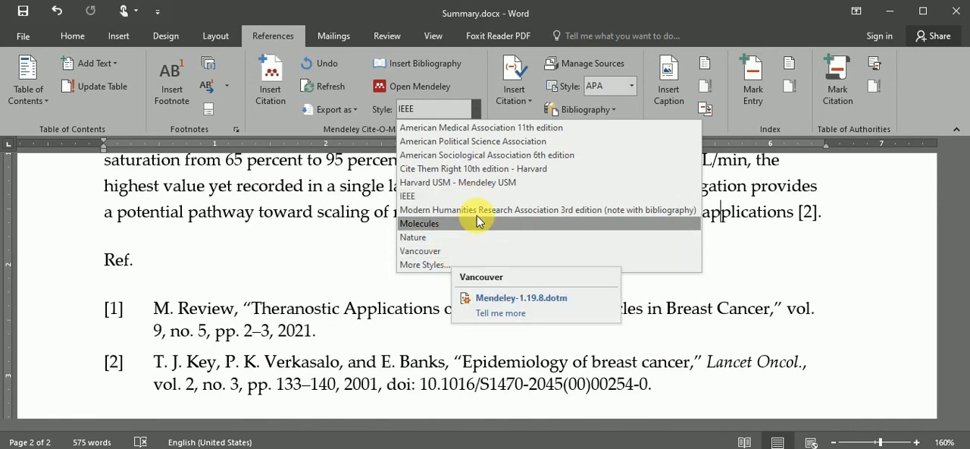
left_click(459, 182)
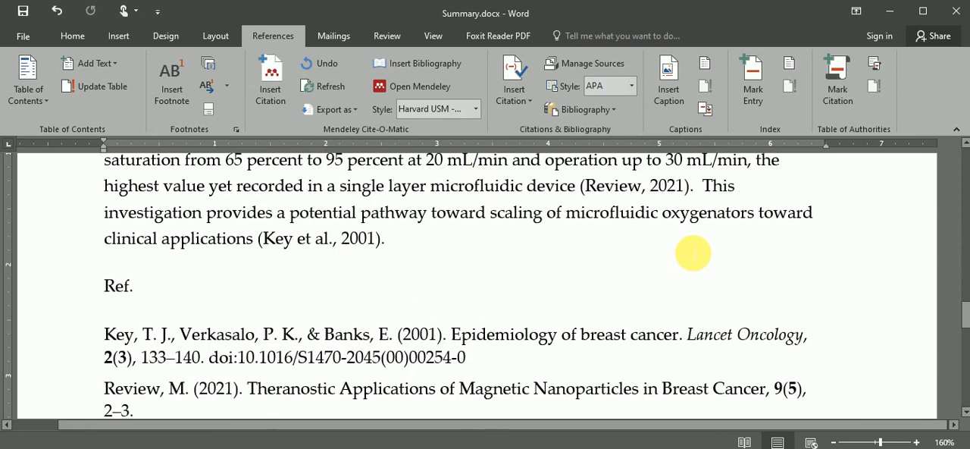
- Make the "Ref." heading above the bibliography bold
key("Down")
key("Down")
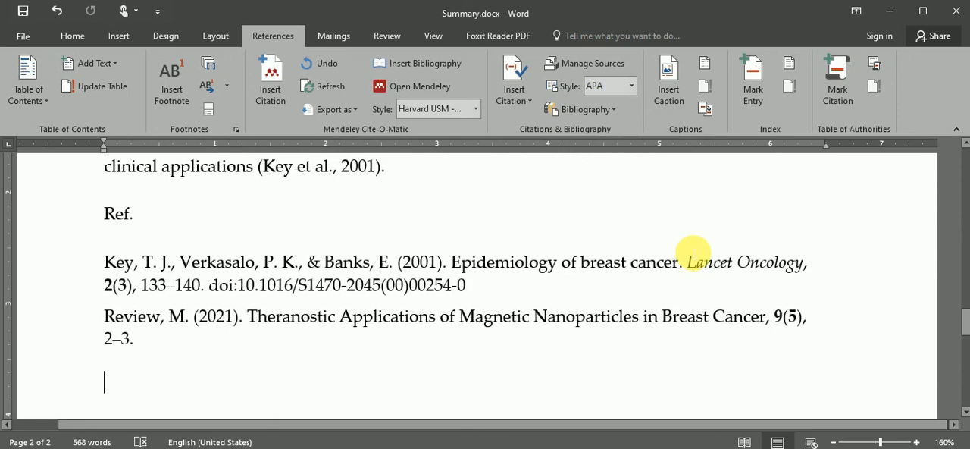
left_click(59, 225)
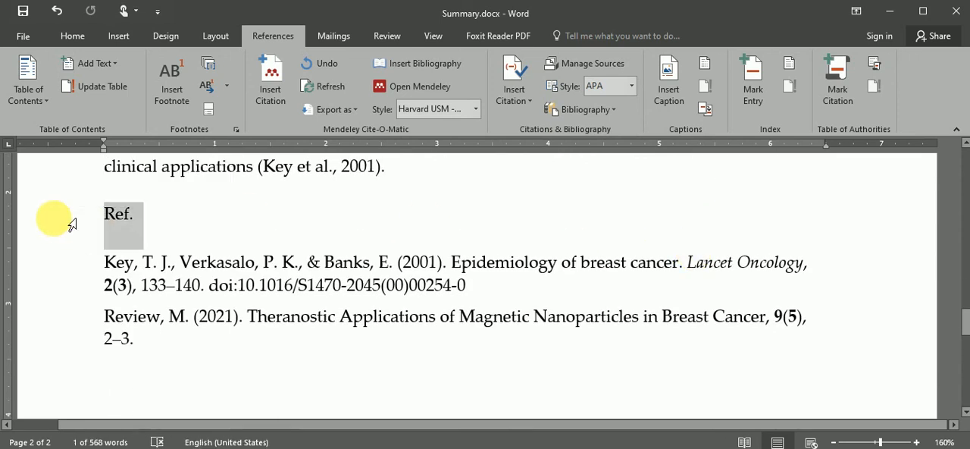
key("ctrl+b")
left_click(437, 184)
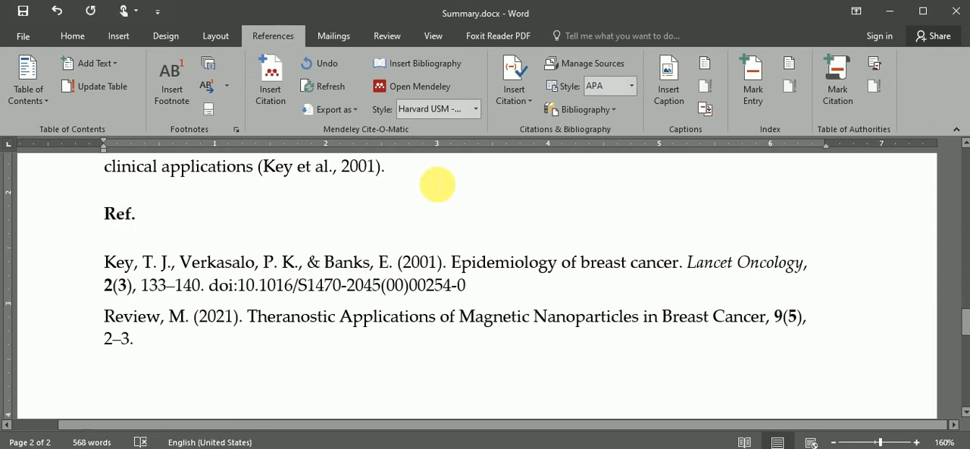